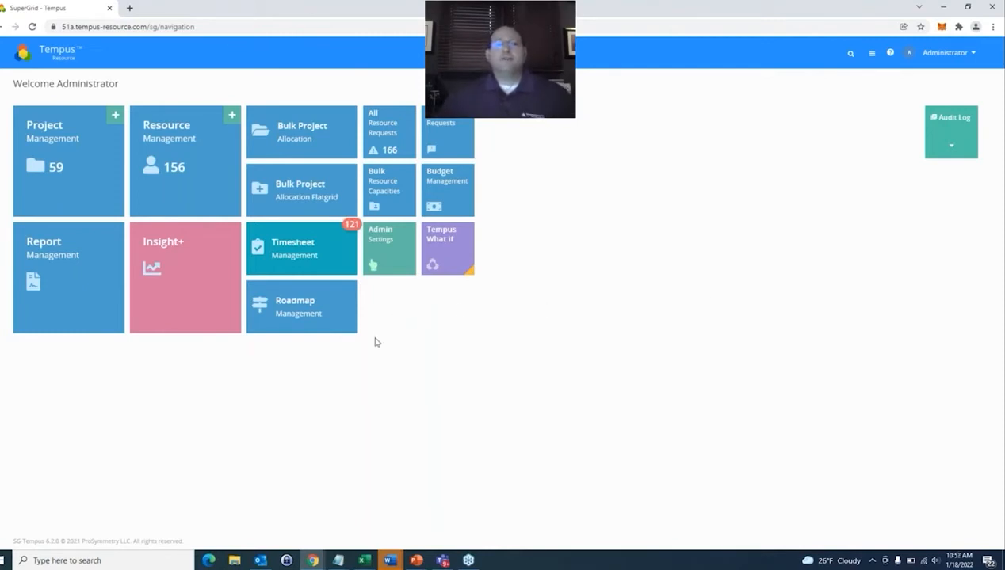
# Step: Create a new roadmap in Roadmap Management and name it "New Roadmap"
pyautogui.click(316, 324)
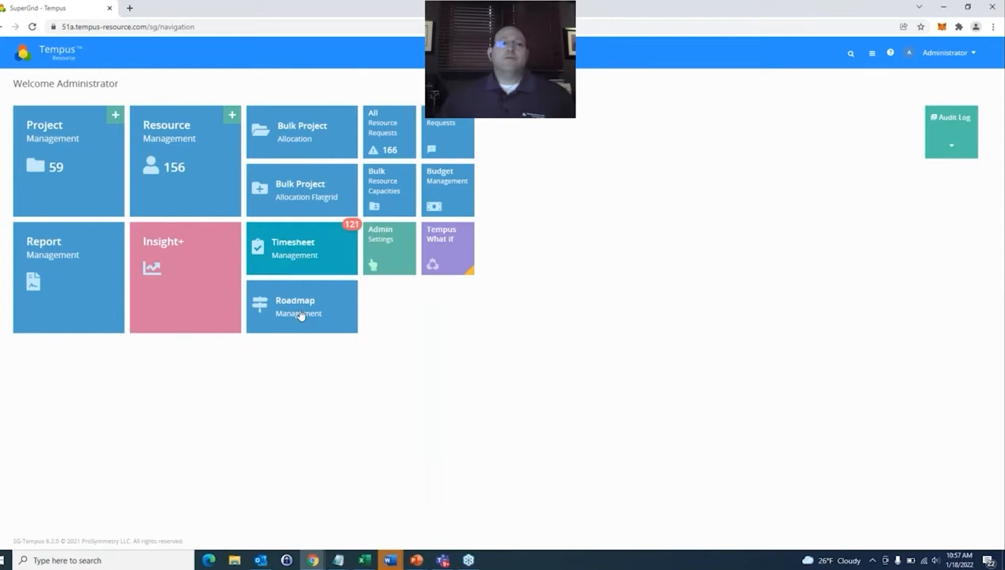
pyautogui.click(300, 316)
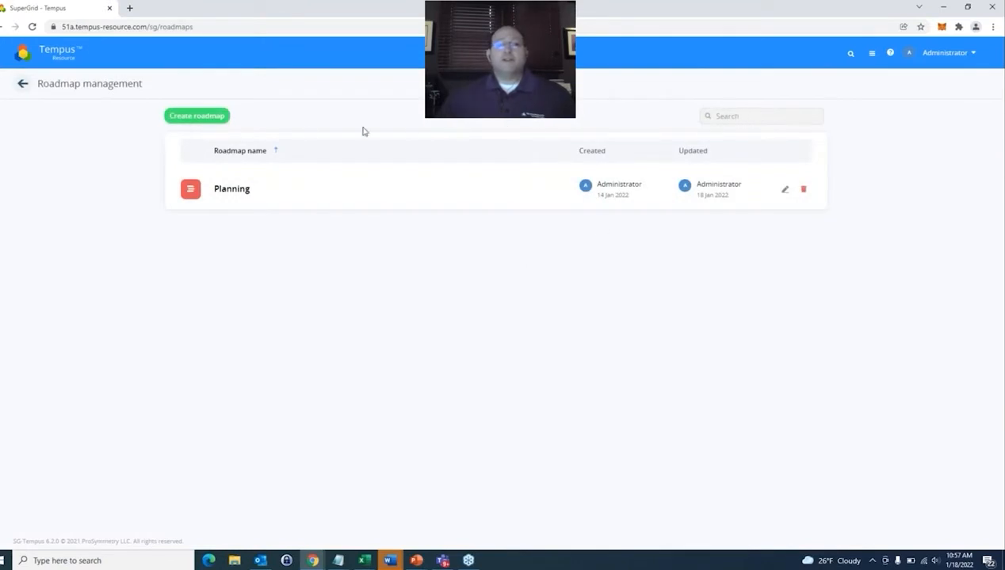
pyautogui.click(194, 117)
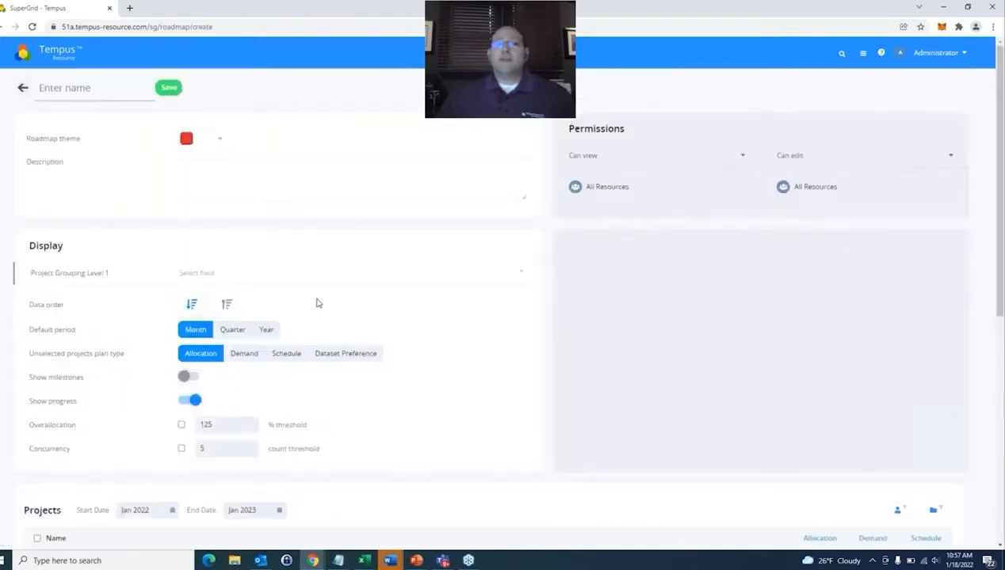
pyautogui.click(69, 90)
pyautogui.write('N')
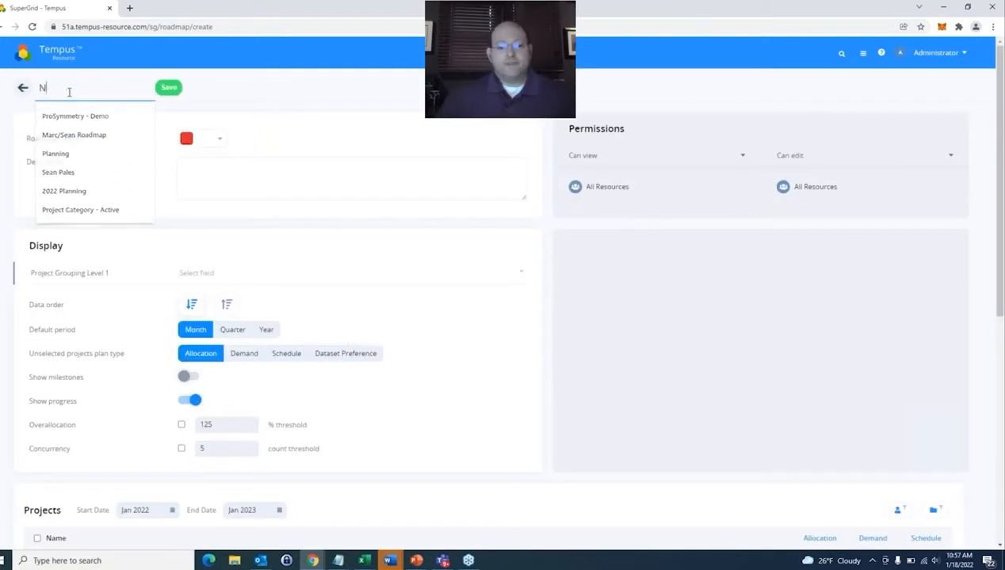
pyautogui.write('ew Roadmap')
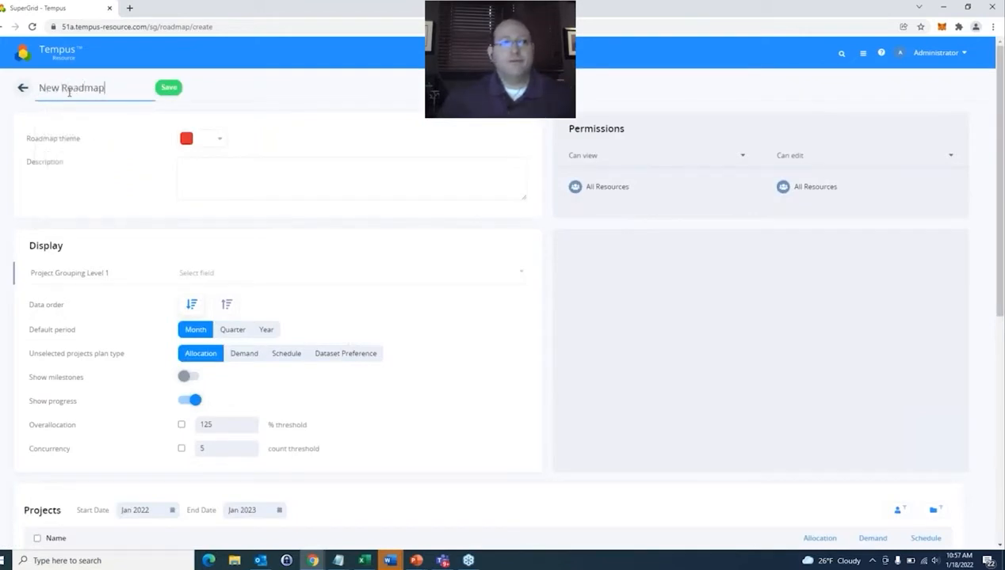
# Step: Examine the roadmap's available theme colors, its description field and the choices for view and edit permissions
pyautogui.click(218, 144)
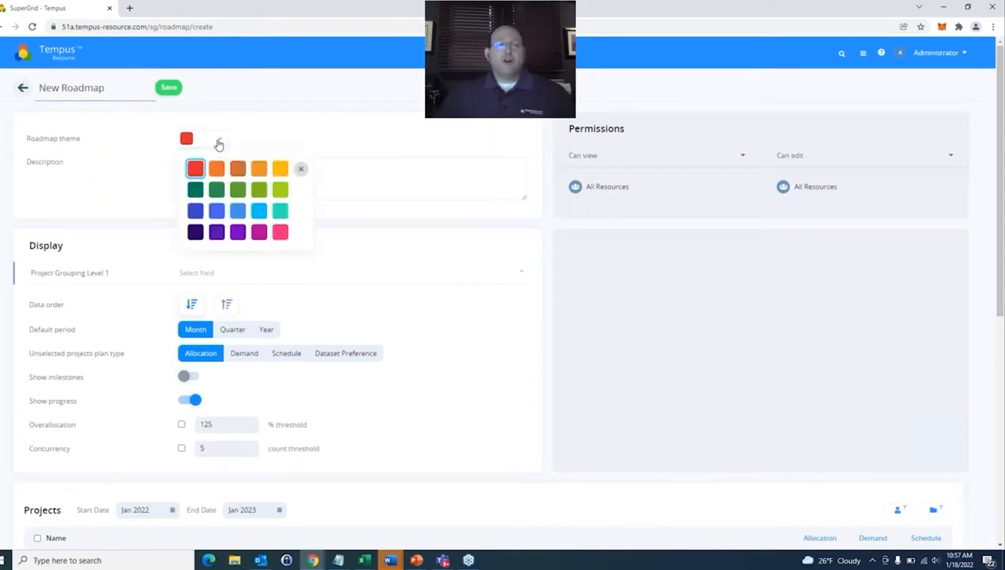
pyautogui.click(261, 142)
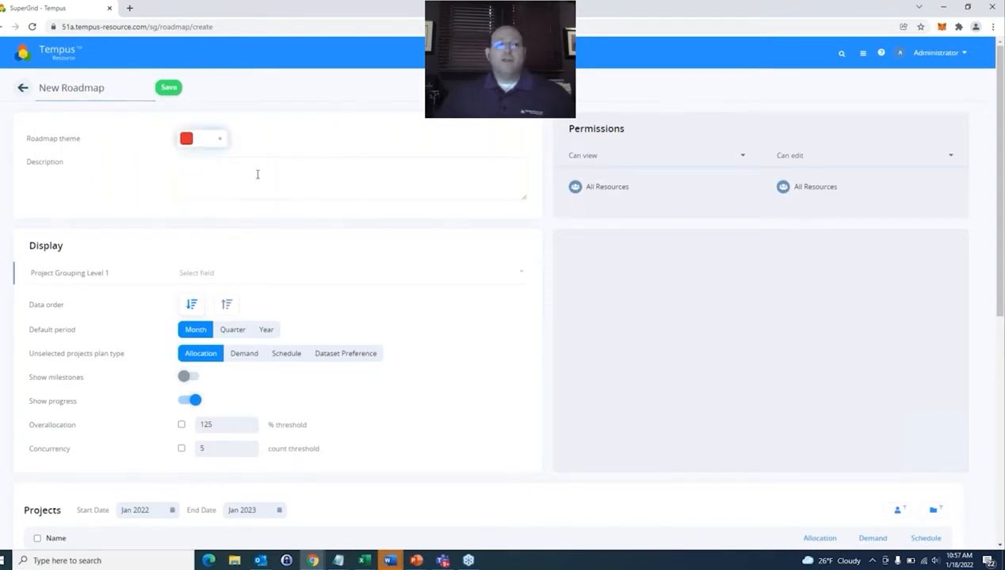
pyautogui.click(257, 176)
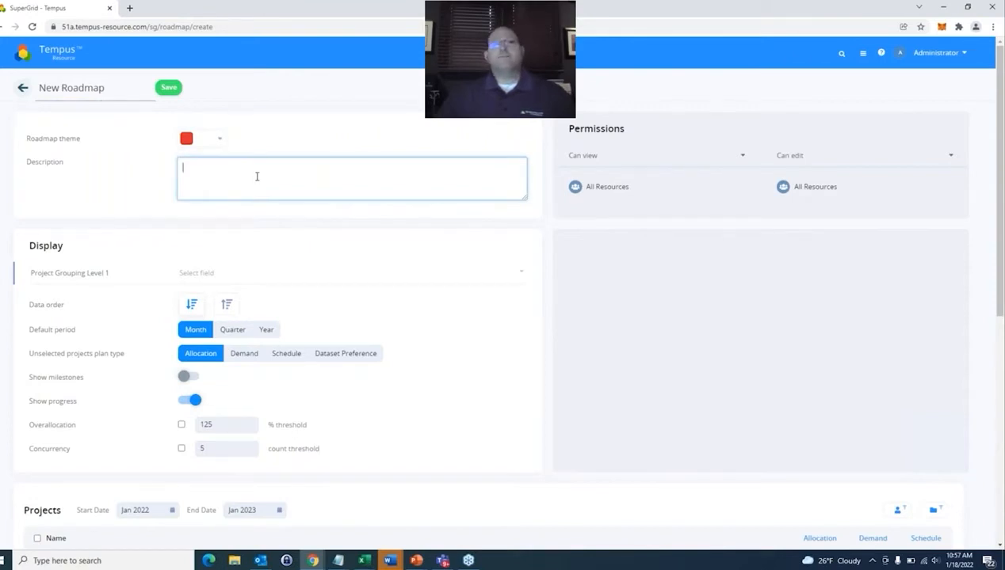
pyautogui.click(754, 132)
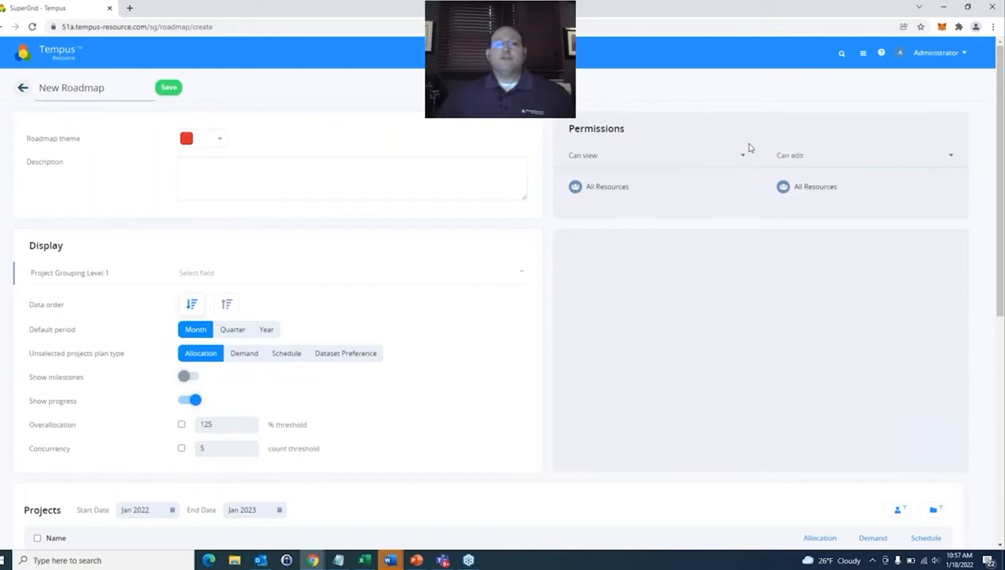
pyautogui.click(805, 155)
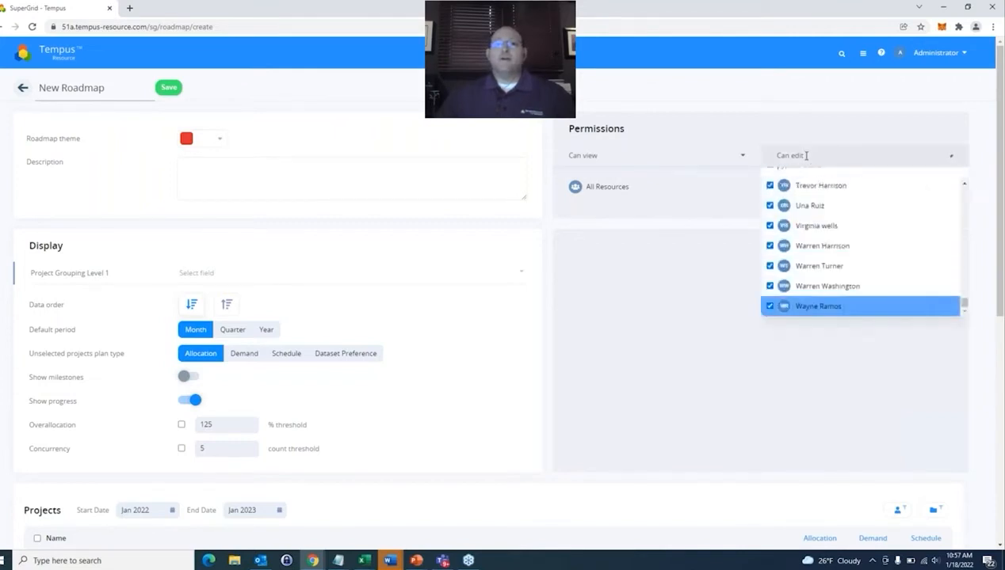
pyautogui.click(720, 156)
pyautogui.click(689, 134)
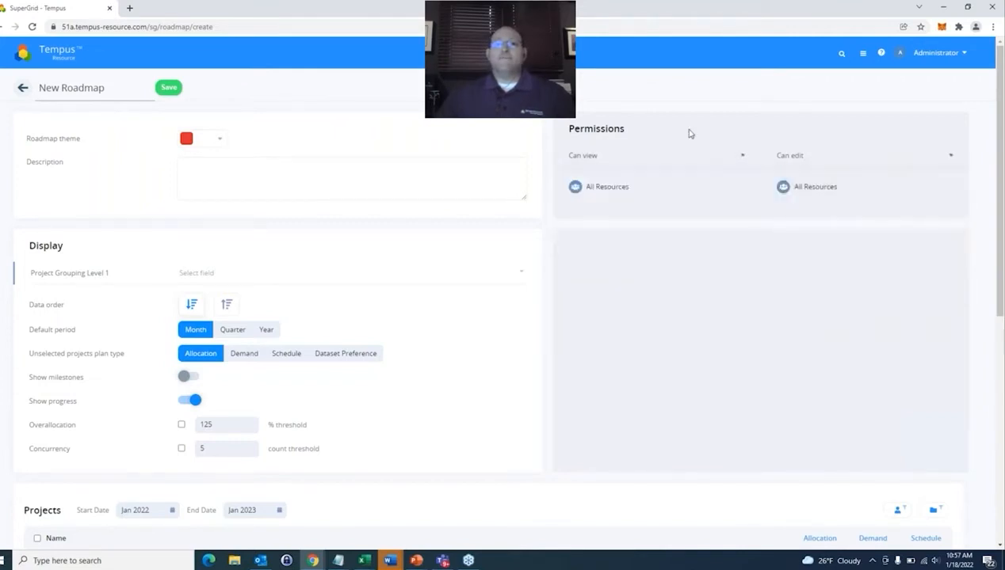
# Step: Group the roadmap's projects by Client at level 1, Program at level 2 and Project Status at level 3
pyautogui.scroll(-2, 181, 261)
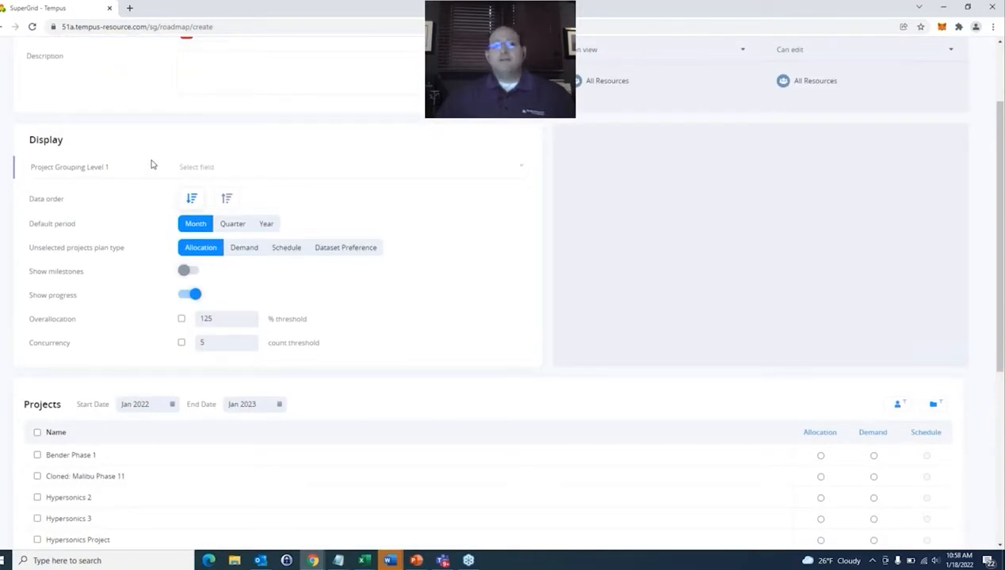
pyautogui.click(202, 168)
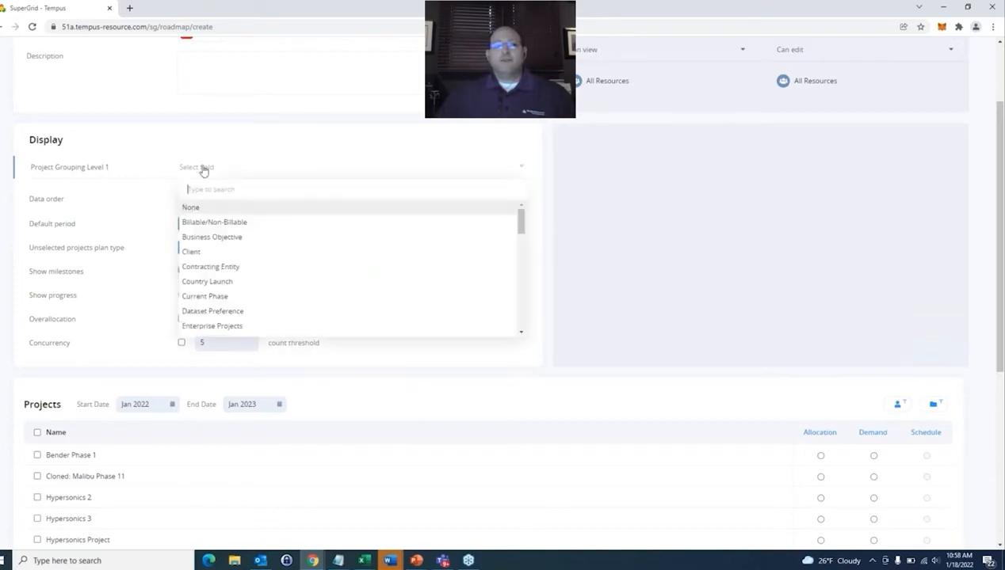
pyautogui.write('clie')
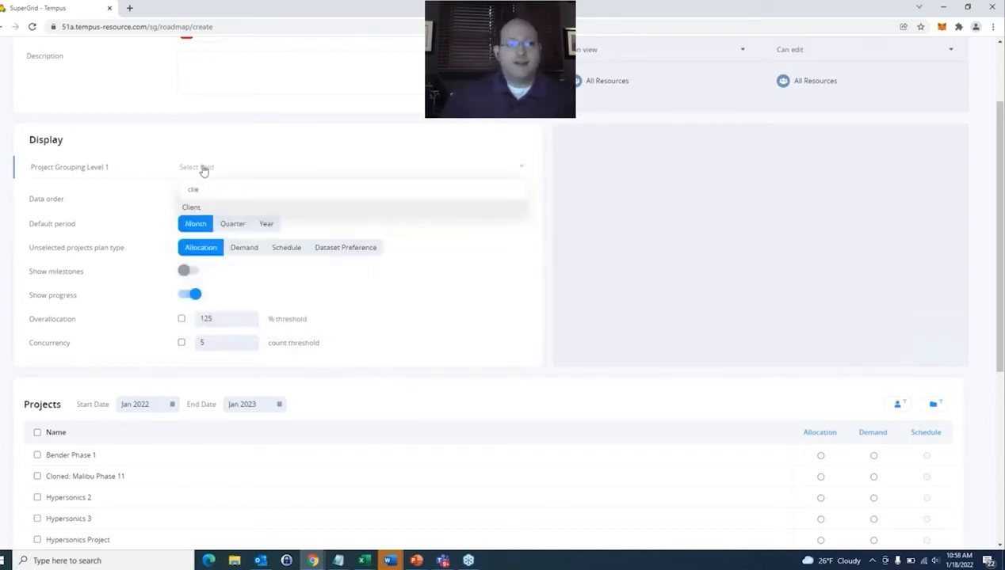
pyautogui.click(194, 208)
pyautogui.click(198, 193)
pyautogui.write('pro')
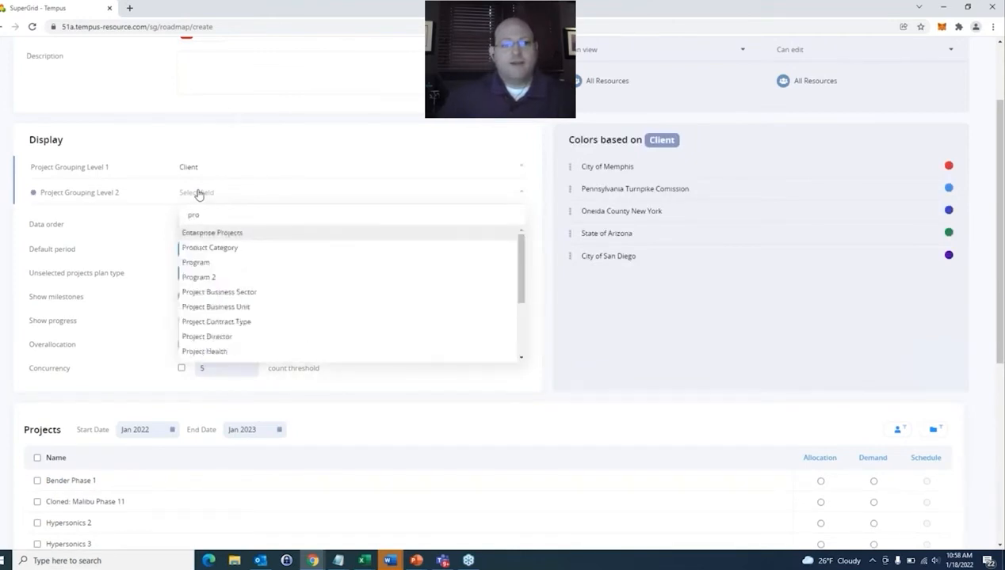
pyautogui.click(199, 262)
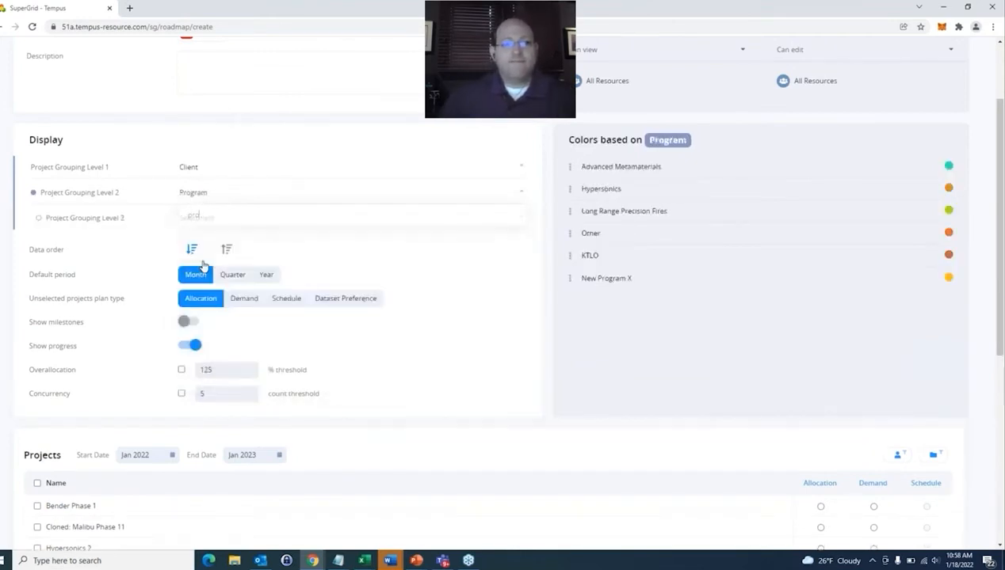
pyautogui.click(202, 225)
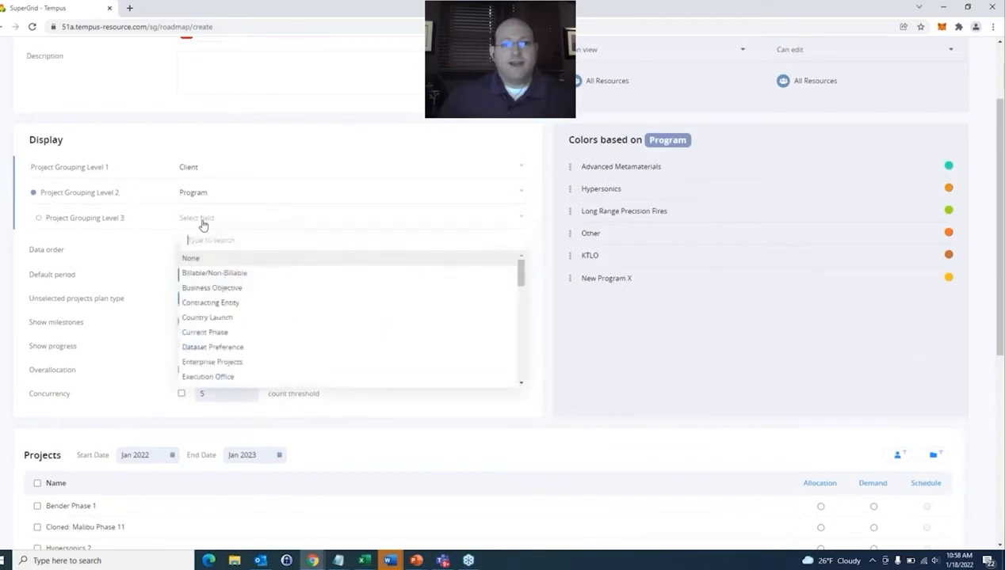
pyautogui.write('sta')
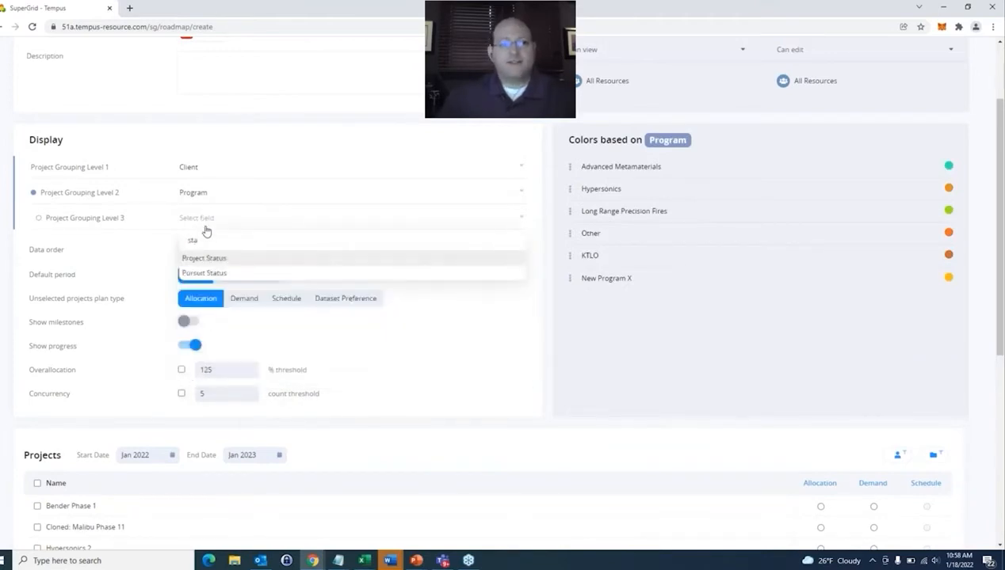
pyautogui.click(208, 259)
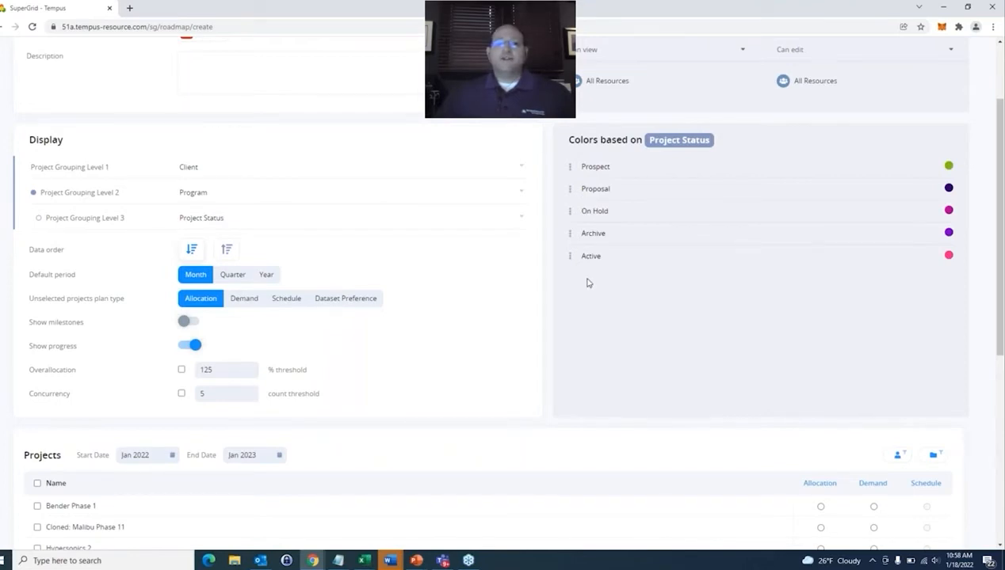
# Step: Set the Project Status colors to red for Prospect, green for Proposal, yellow for On Hold and blue for Active
pyautogui.click(948, 167)
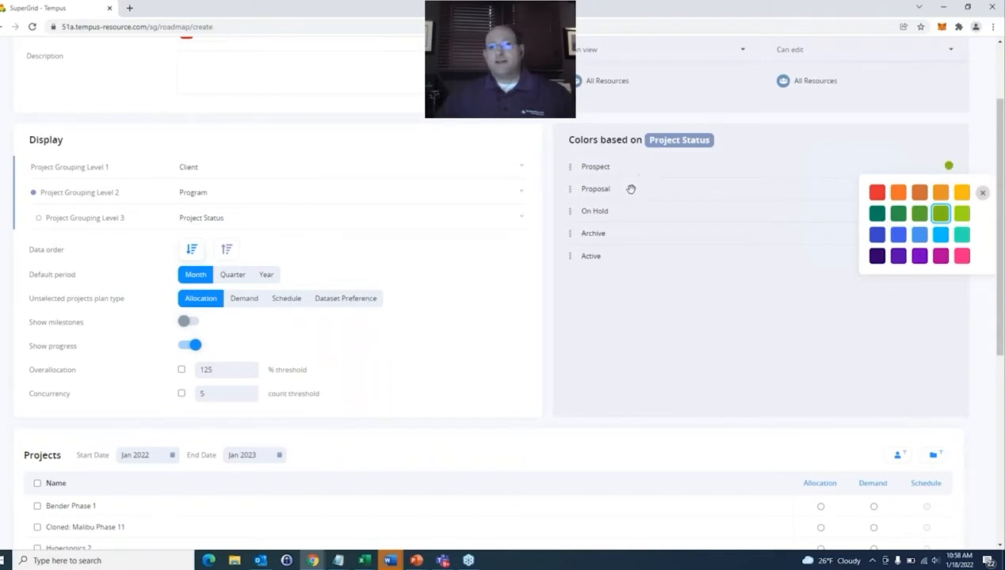
pyautogui.click(648, 308)
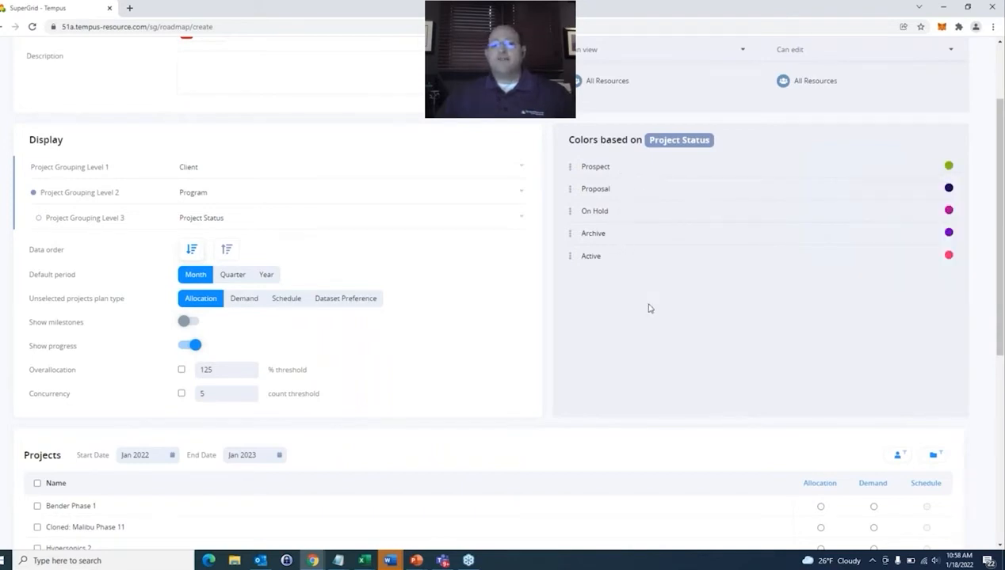
pyautogui.click(948, 166)
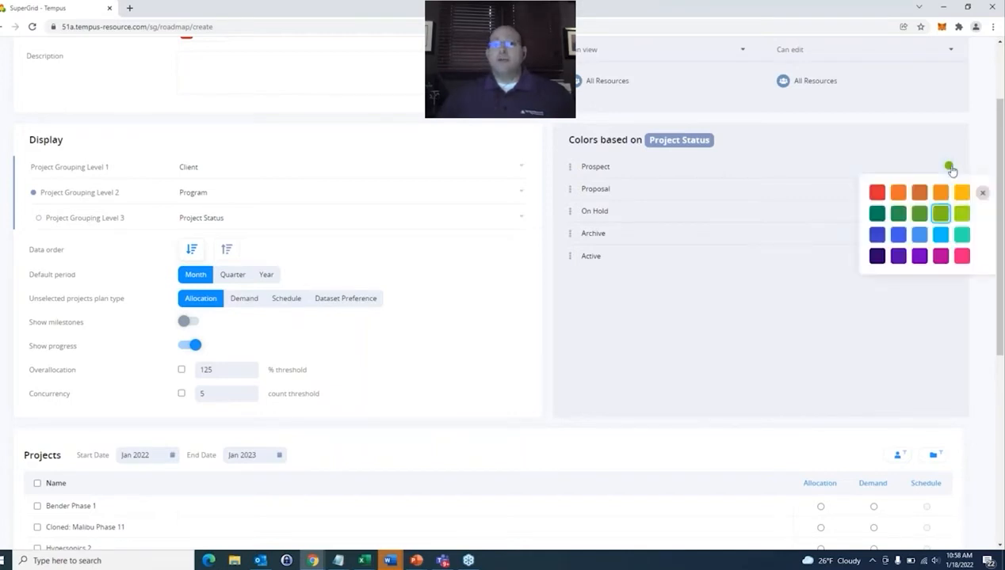
pyautogui.click(878, 194)
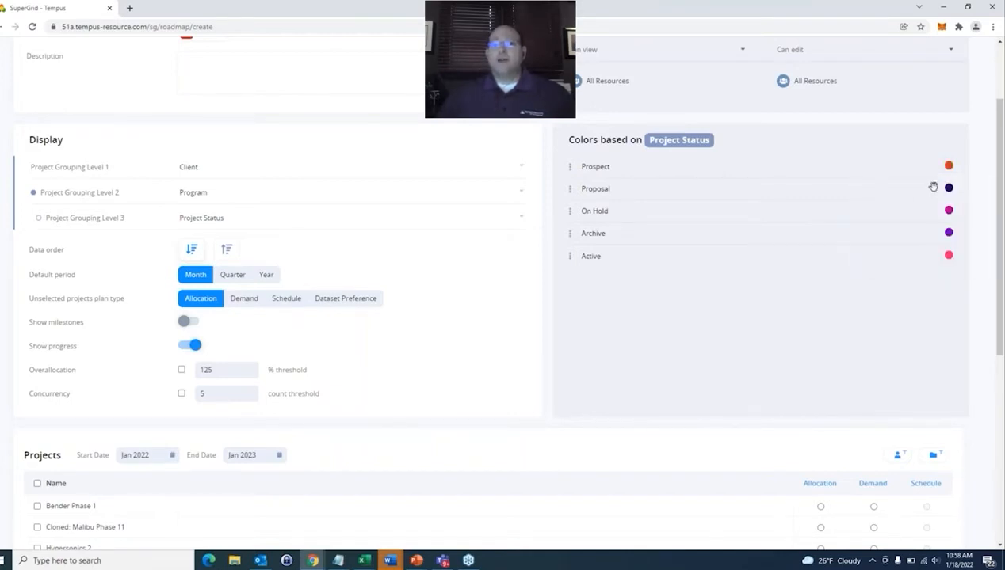
pyautogui.click(948, 188)
pyautogui.click(922, 235)
pyautogui.click(947, 211)
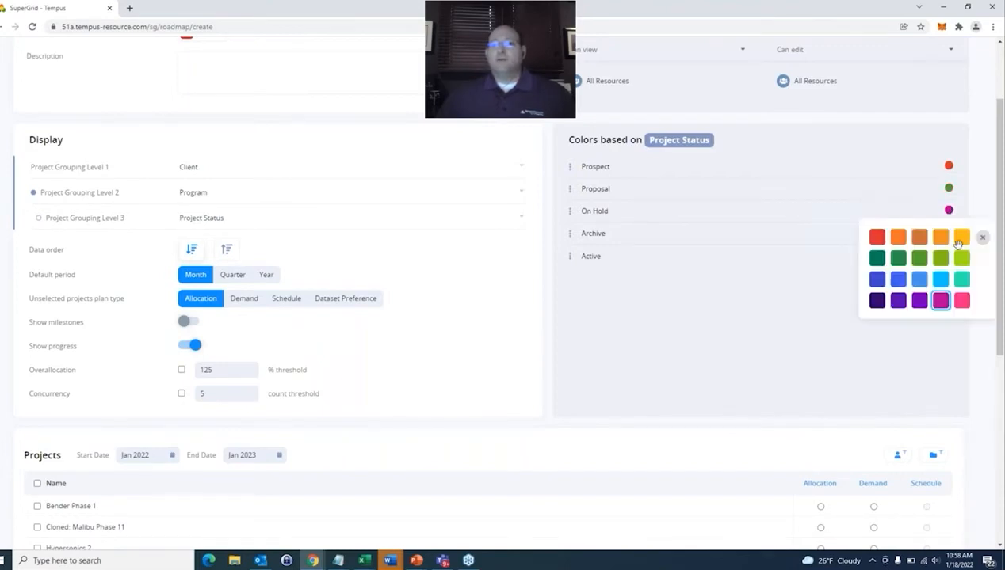
pyautogui.click(958, 237)
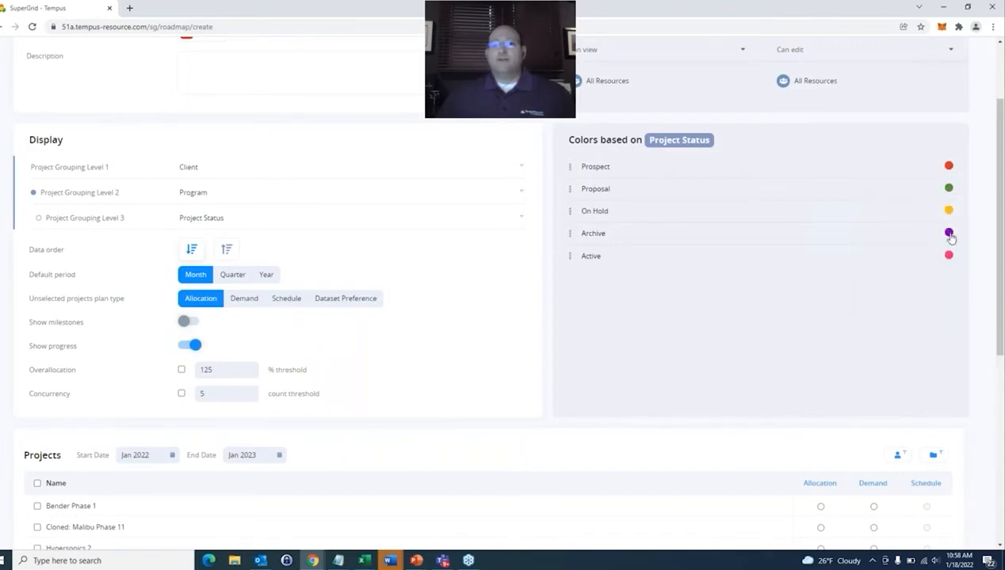
pyautogui.click(949, 256)
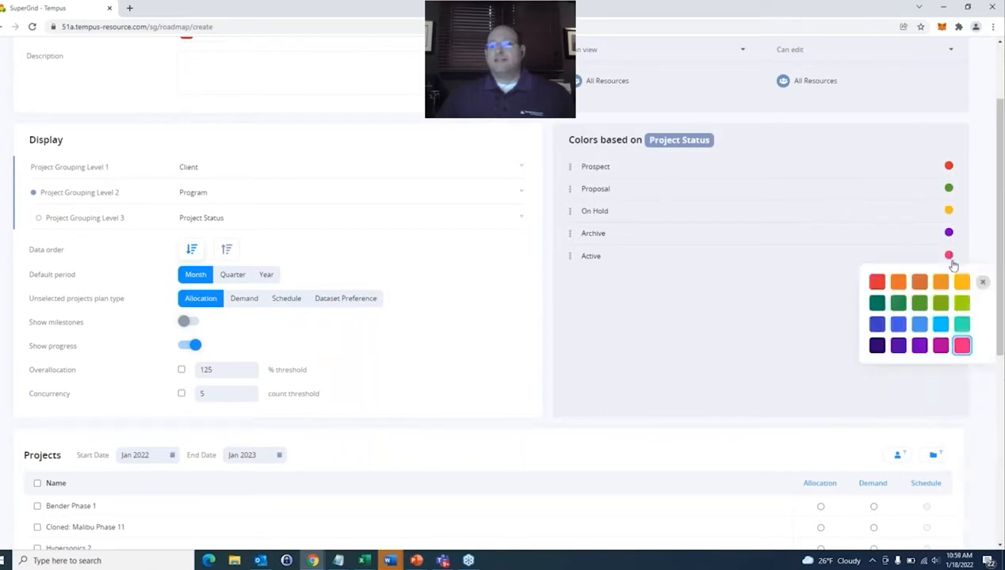
pyautogui.click(909, 328)
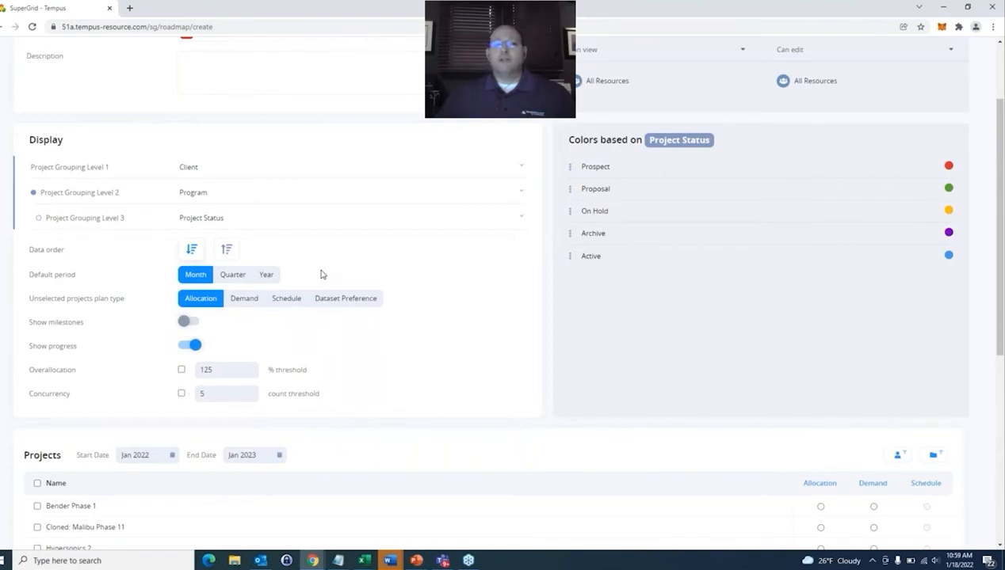
# Step: Set the roadmap's overallocation threshold to 150% and its concurrency count threshold to 10
pyautogui.scroll(-2, 321, 274)
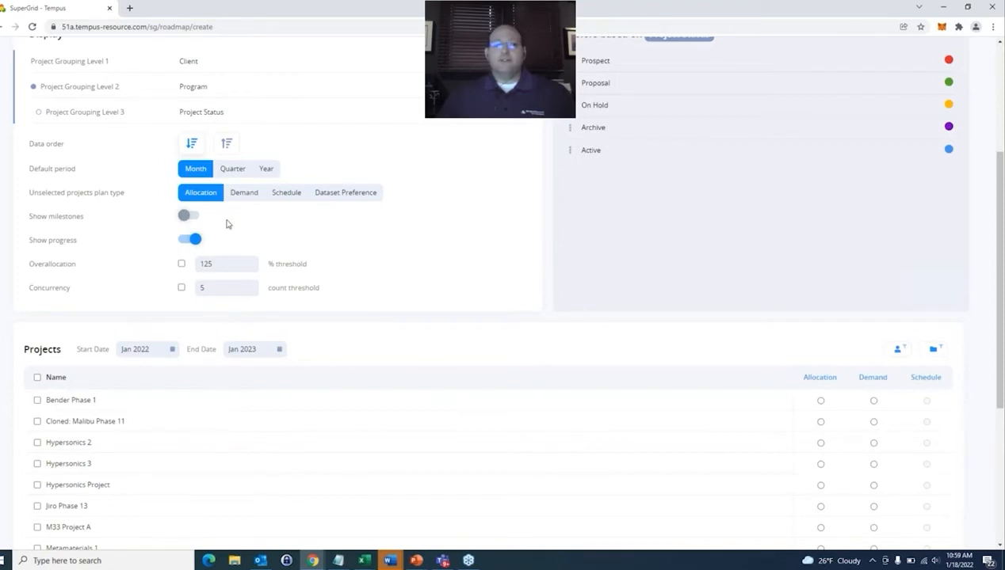
pyautogui.scroll(-2, 226, 224)
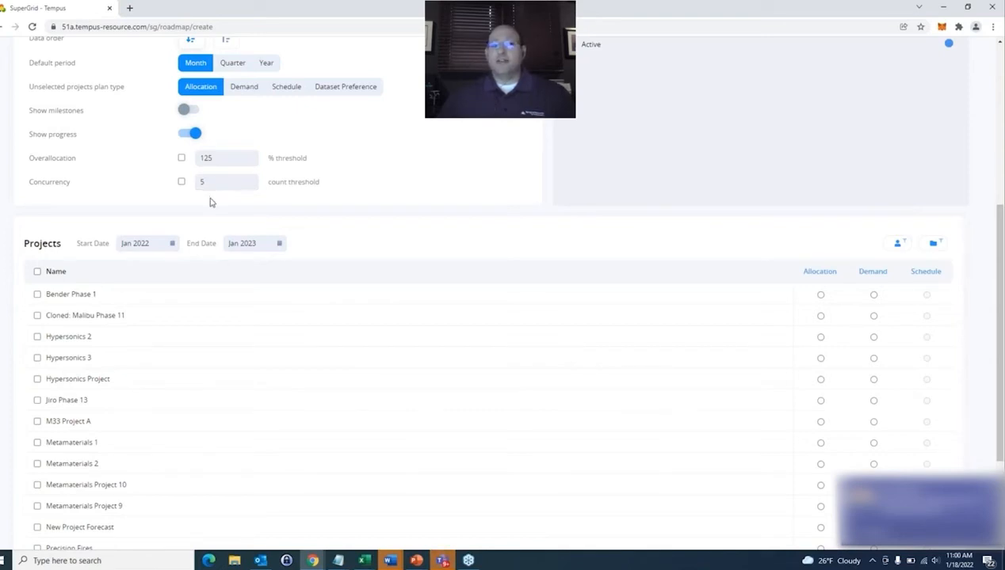
pyautogui.click(209, 183)
pyautogui.click(216, 158)
pyautogui.doubleClick(215, 157)
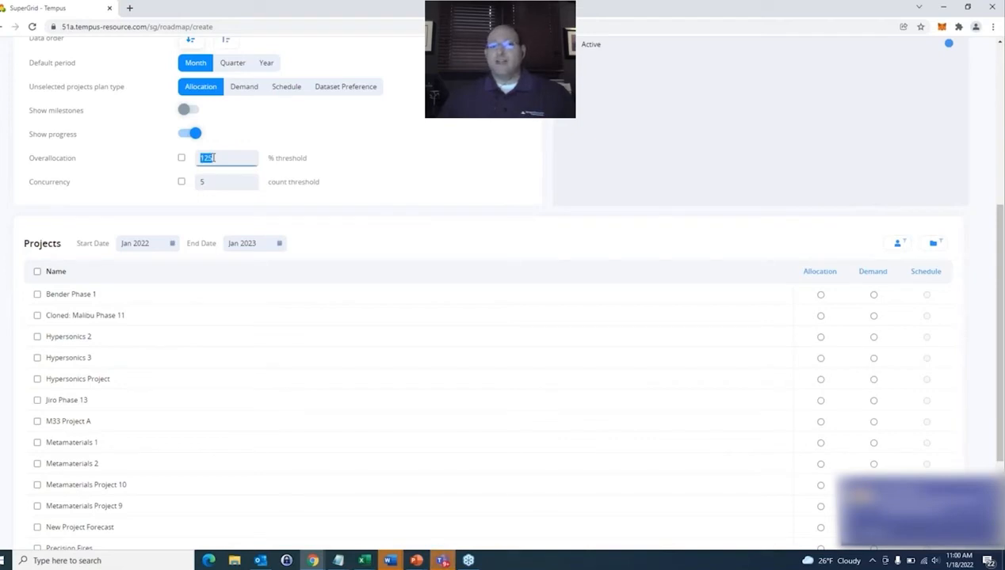
pyautogui.write('150')
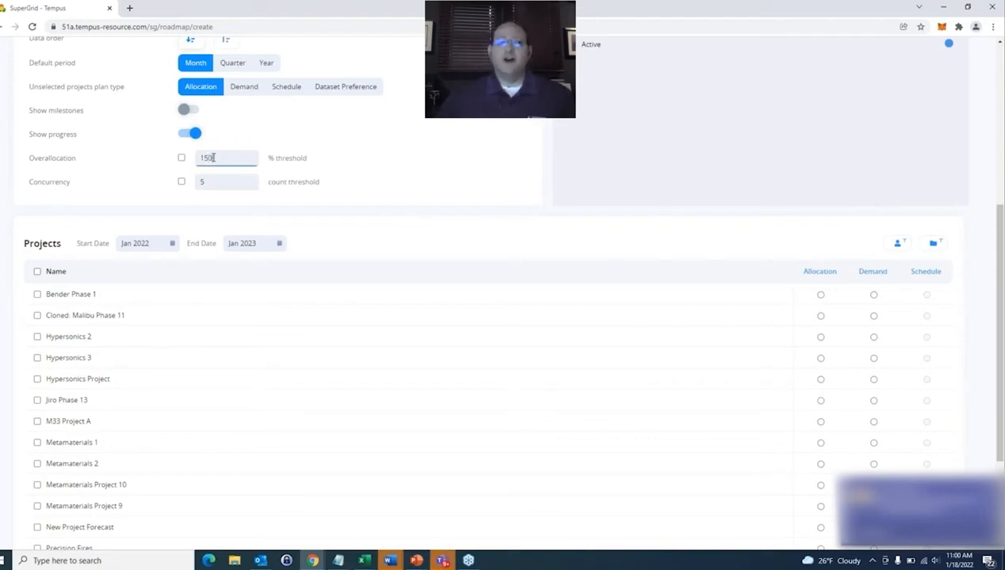
pyautogui.click(372, 164)
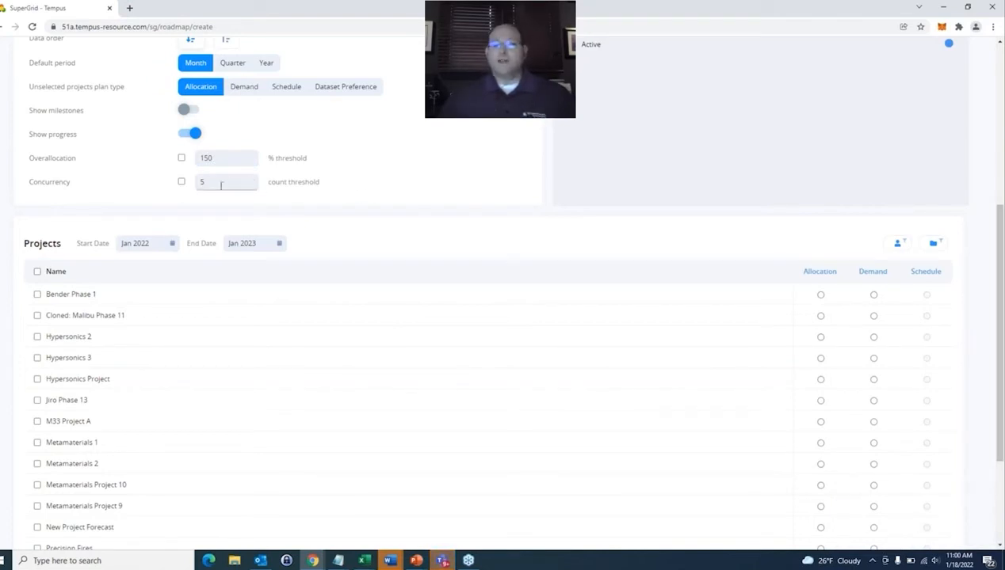
pyautogui.moveTo(202, 184); pyautogui.dragTo(231, 193)
pyautogui.write('10')
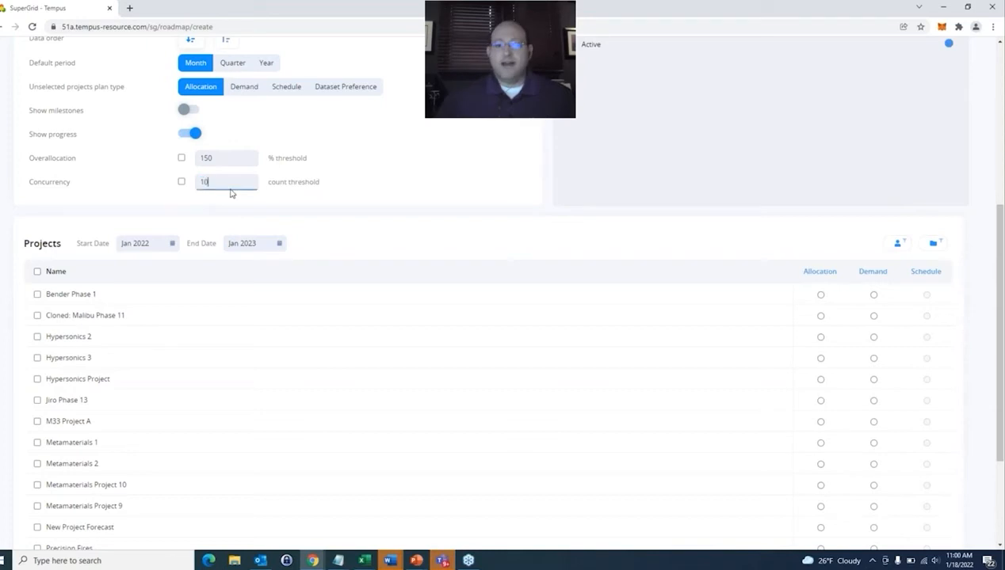
pyautogui.click(346, 186)
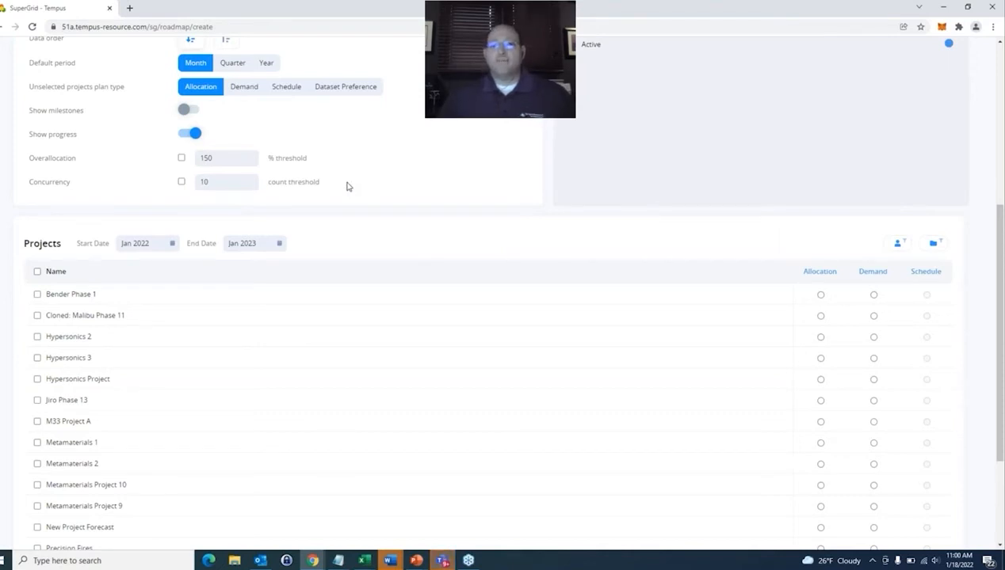
pyautogui.scroll(-3, 346, 187)
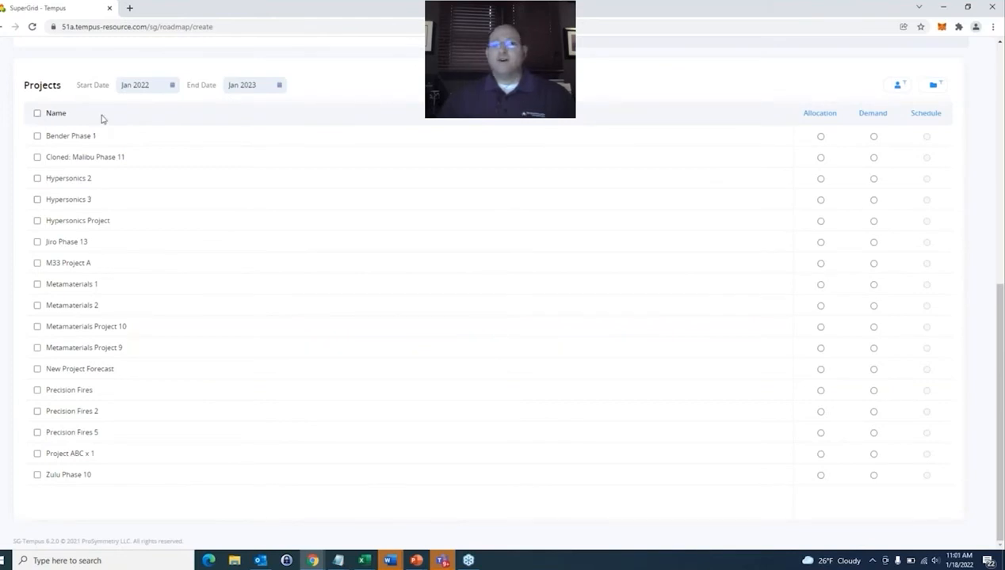
# Step: Examine the resource and project filters available for the roadmap's project list
pyautogui.click(900, 87)
pyautogui.click(931, 87)
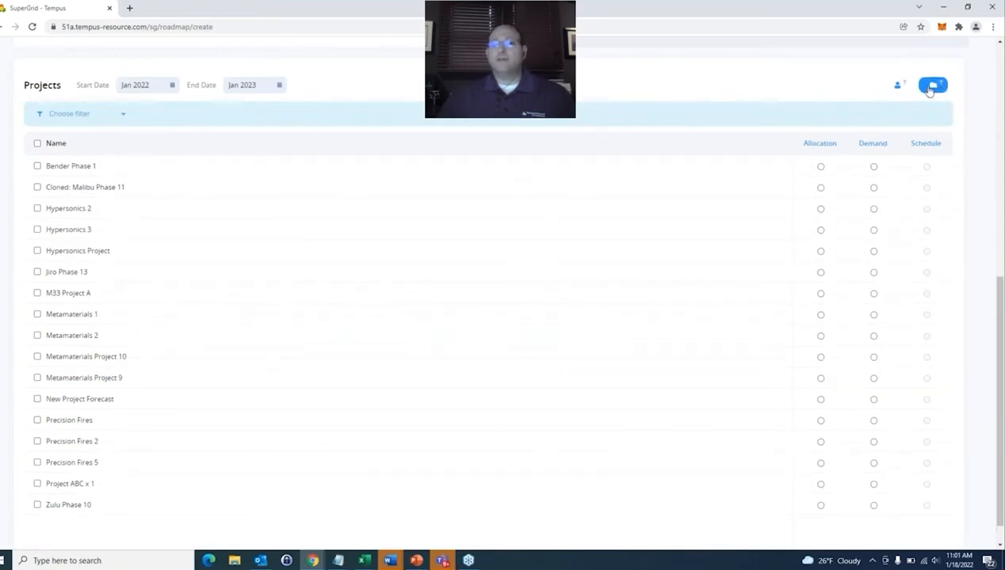
pyautogui.click(930, 87)
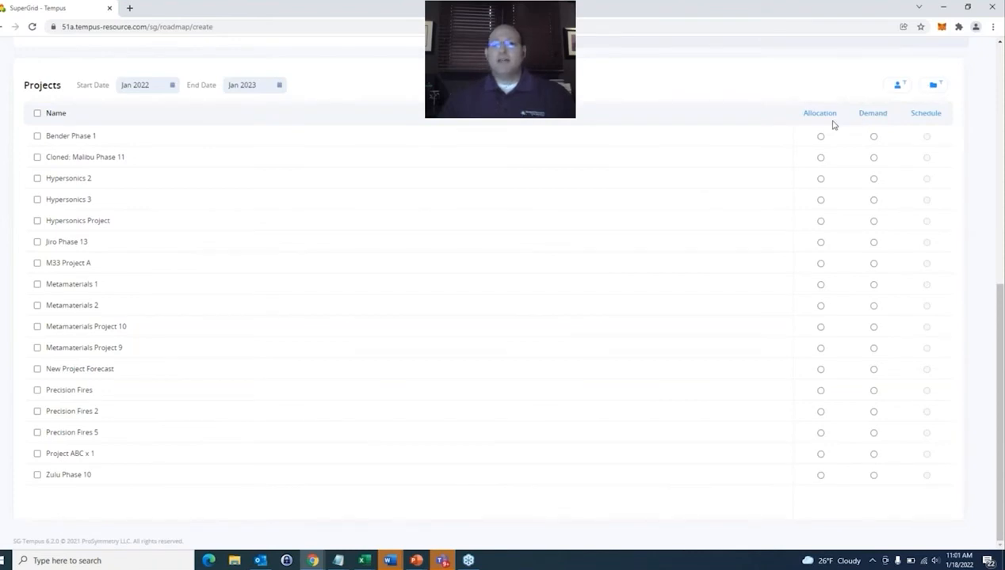
# Step: Include all listed projects in the roadmap, using Demand for Cloned: Malibu Phase 11, Hypersonics Project and Jiro Phase 13
pyautogui.click(36, 114)
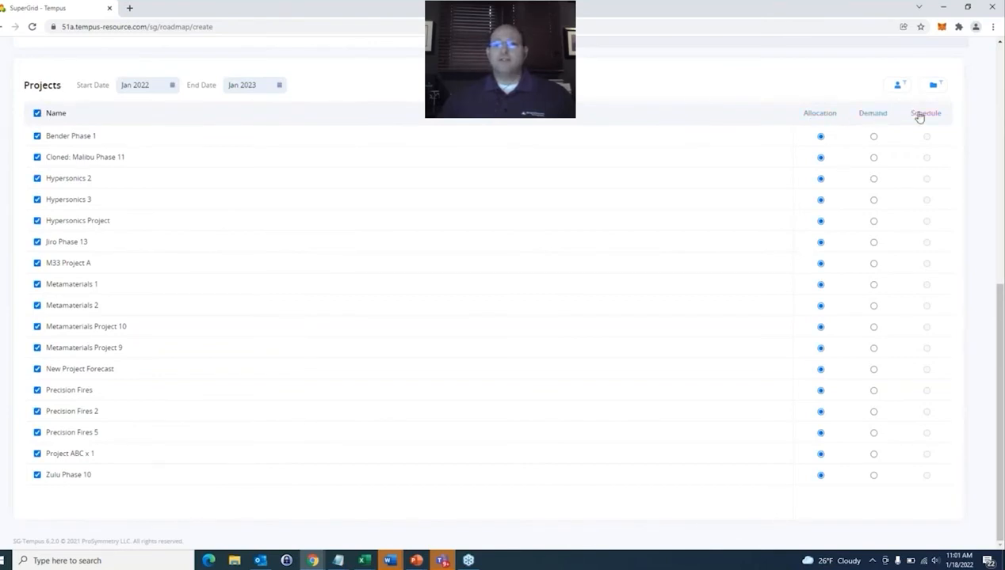
pyautogui.click(872, 156)
pyautogui.click(873, 221)
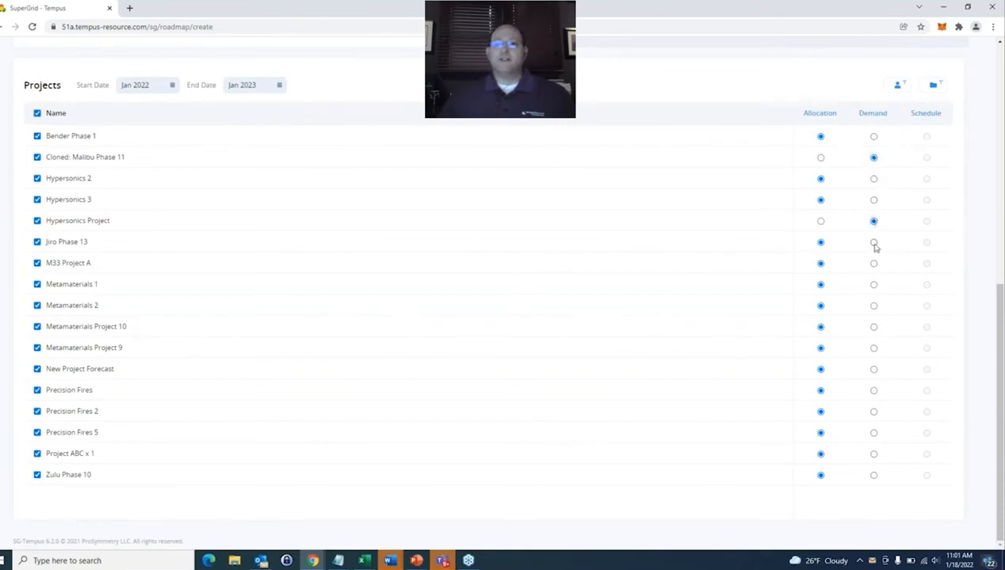
pyautogui.click(873, 243)
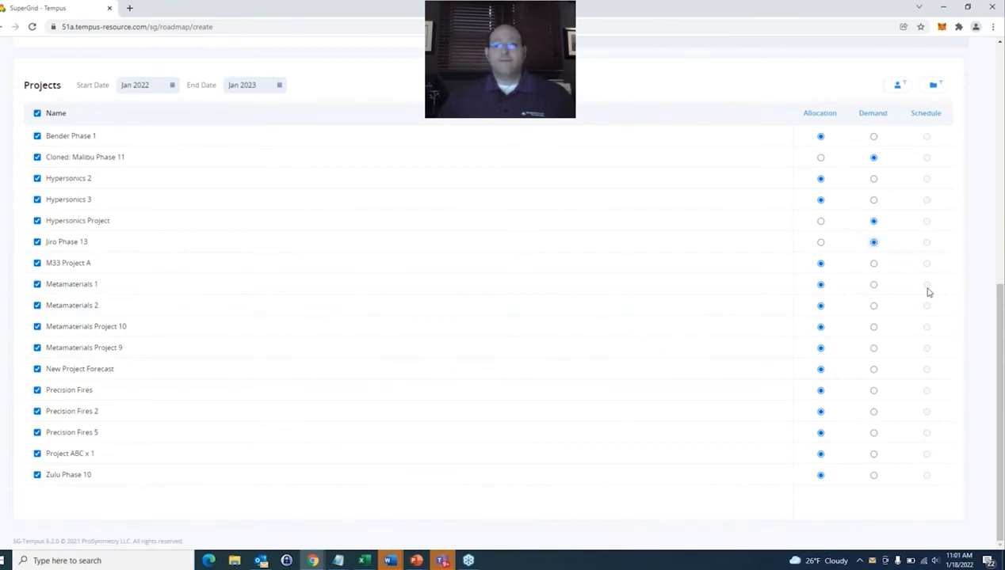
# Step: Save the new roadmap, return to roadmap management and open New Roadmap
pyautogui.scroll(10, 929, 292)
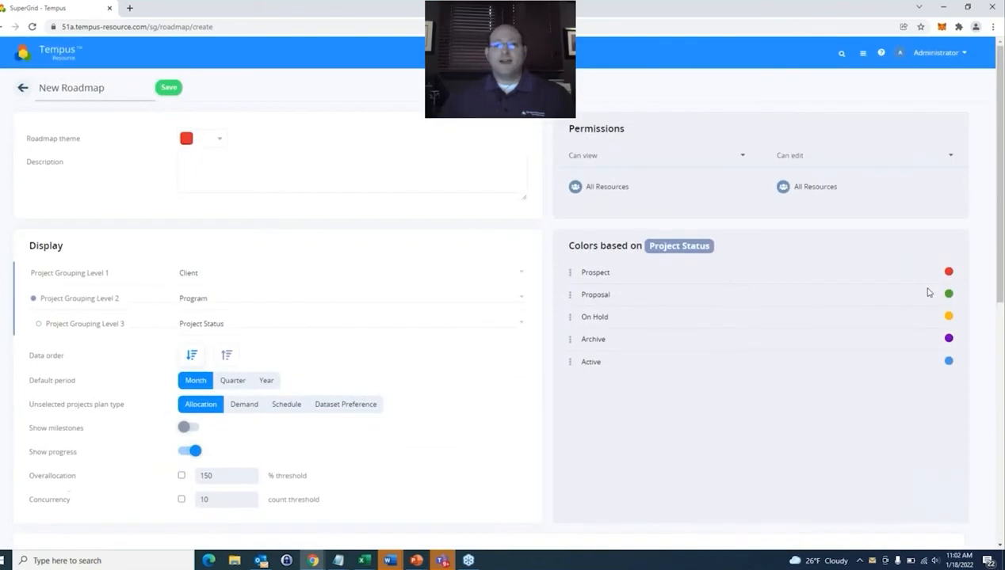
pyautogui.click(170, 88)
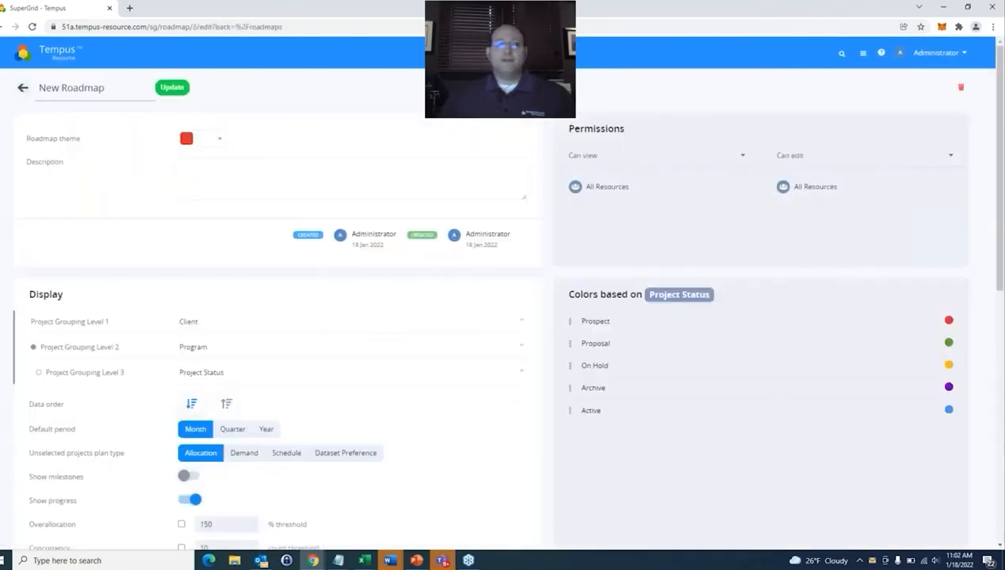
pyautogui.click(22, 87)
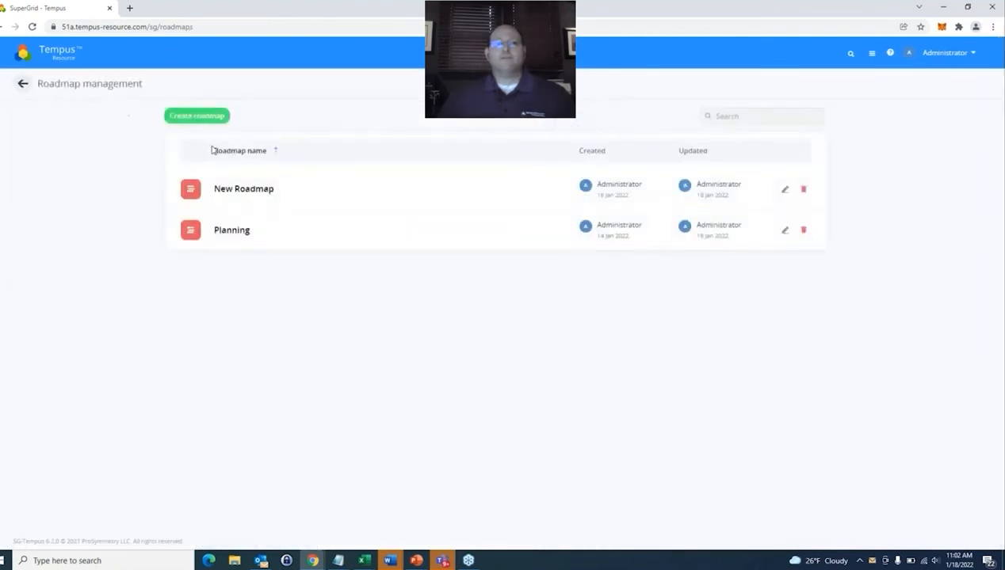
pyautogui.click(237, 191)
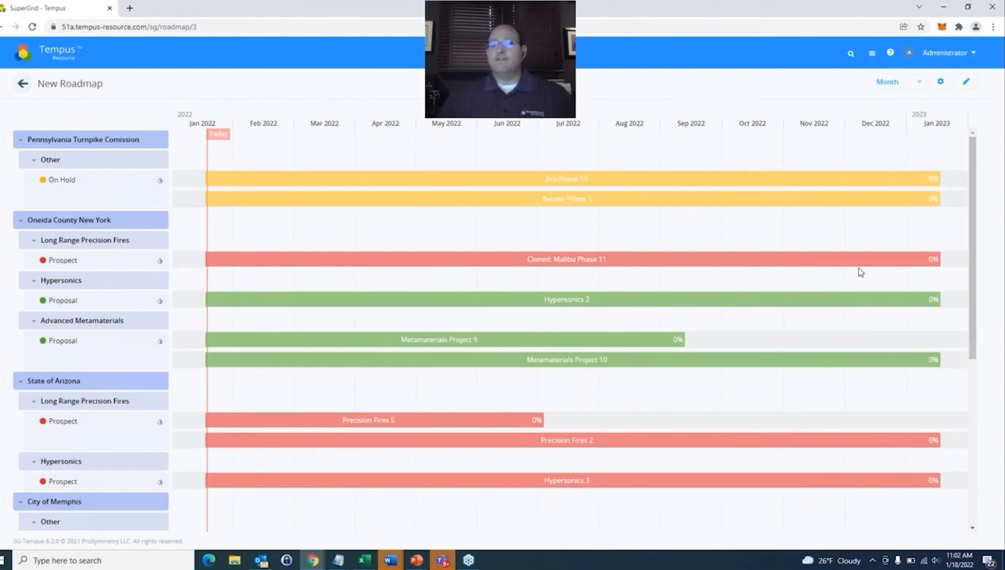
# Step: Examine the opened roadmap's time period choices and its options for milestones, risks, progress and data order
pyautogui.click(912, 83)
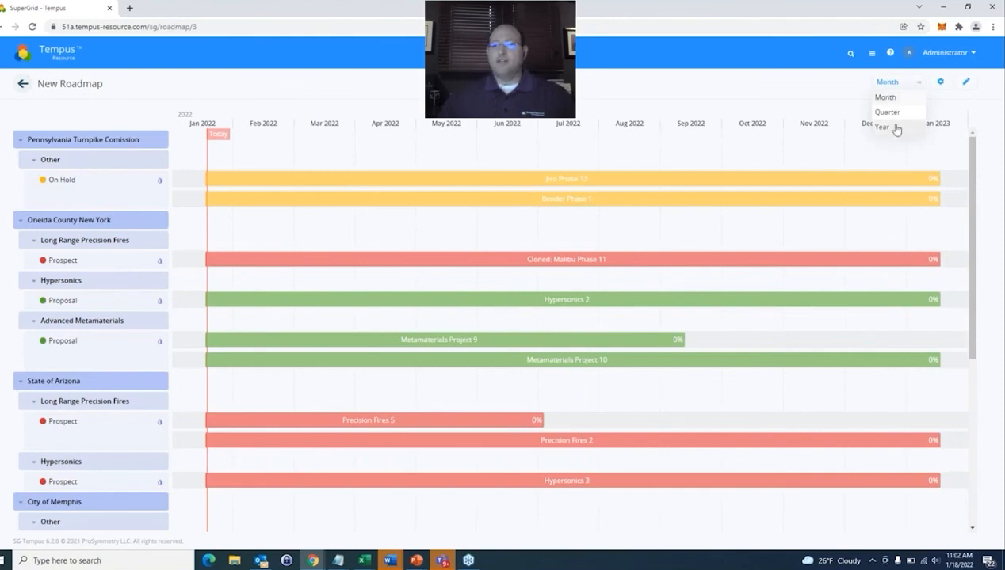
pyautogui.click(939, 83)
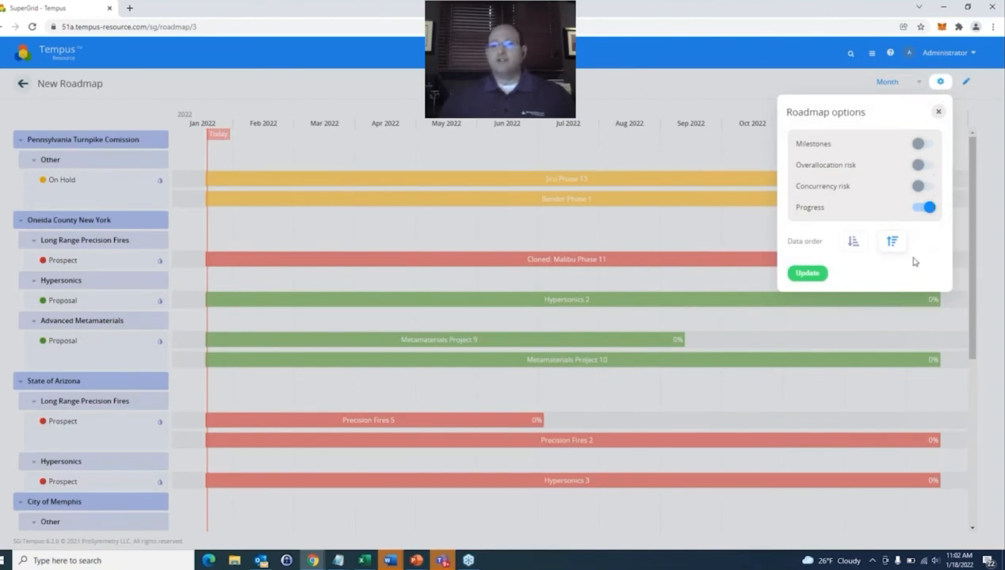
pyautogui.click(992, 99)
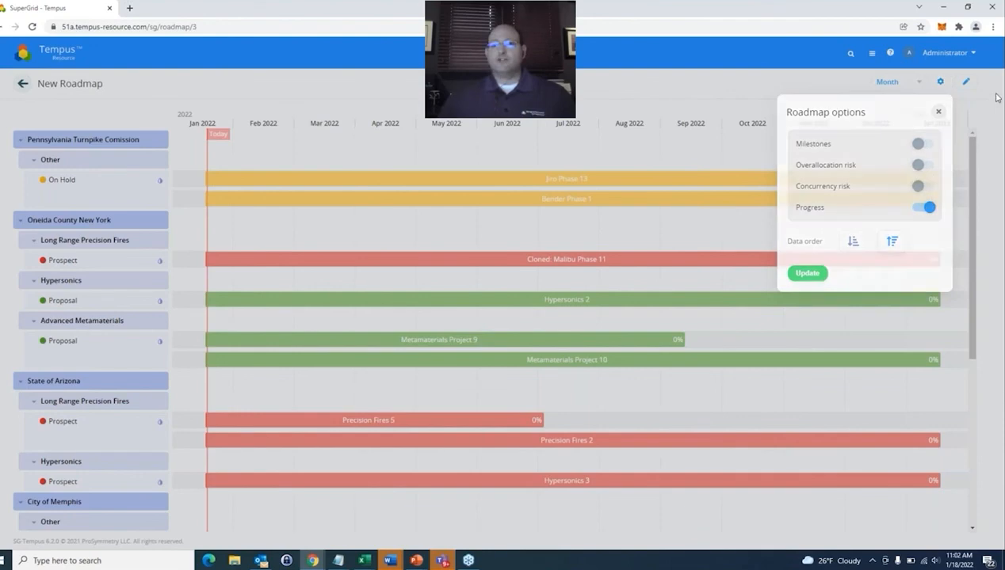